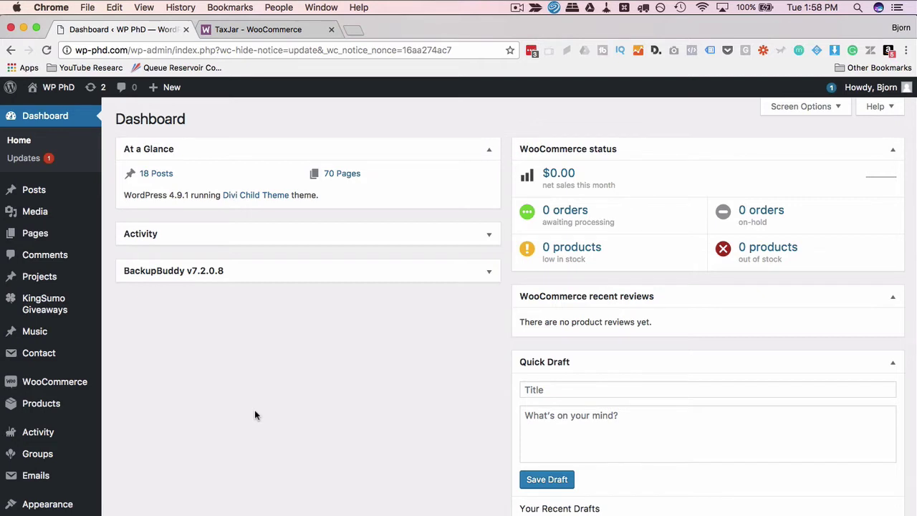
Open the Tax tab in WooCommerce Settings: prices exclusive of tax, based on shipping address.
scroll(148, 255, "down", 1)
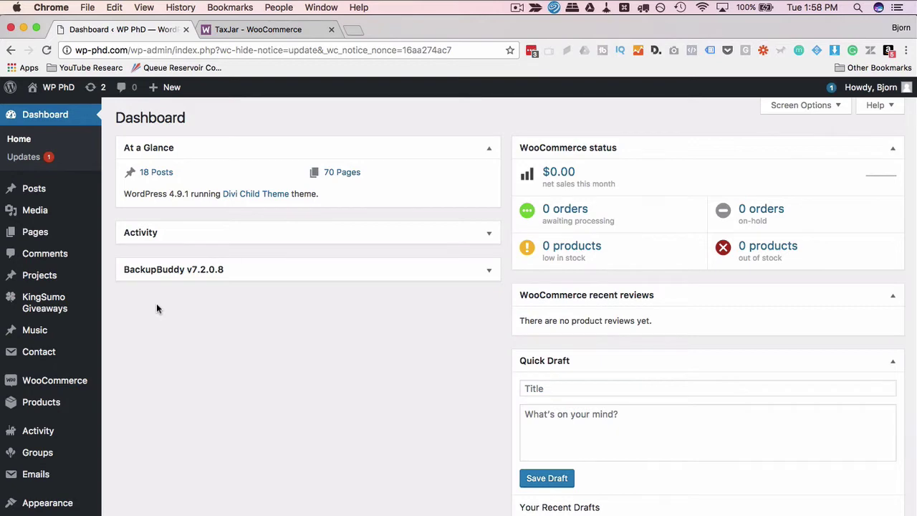
scroll(157, 309, "down", 3)
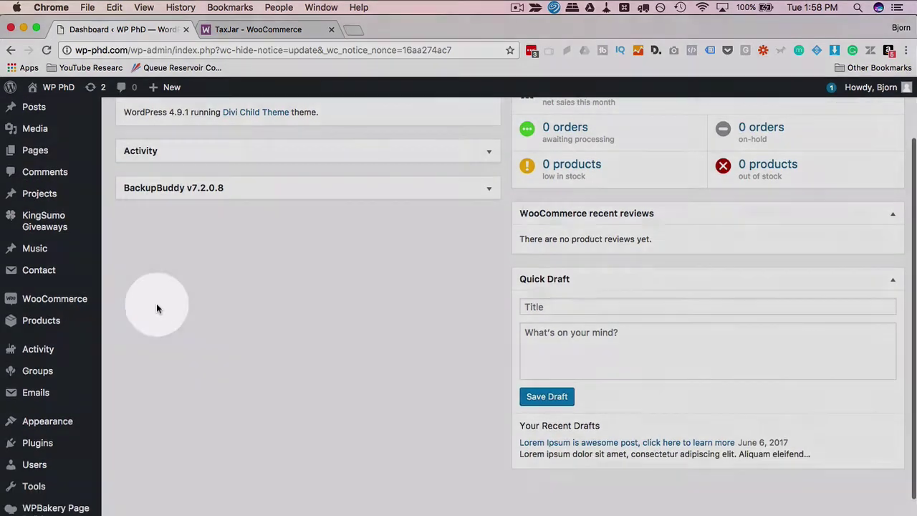
mouse_move(11, 302)
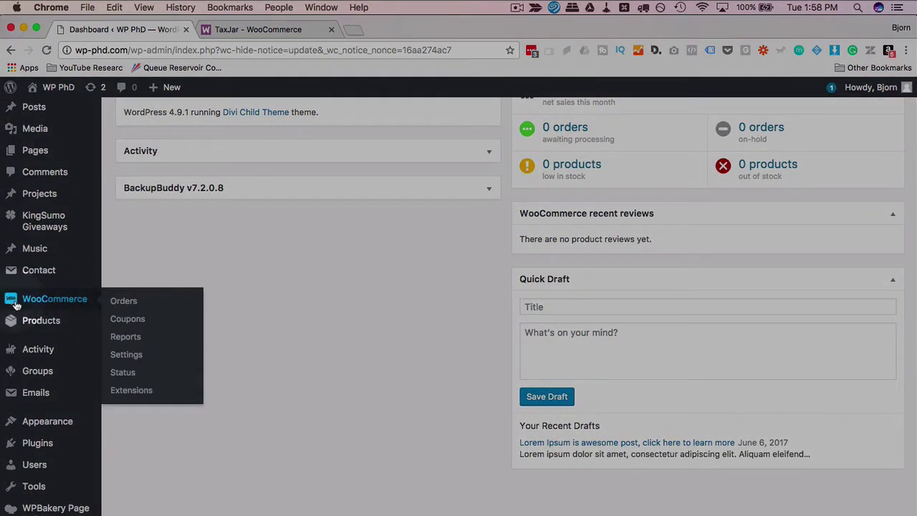
left_click(129, 356)
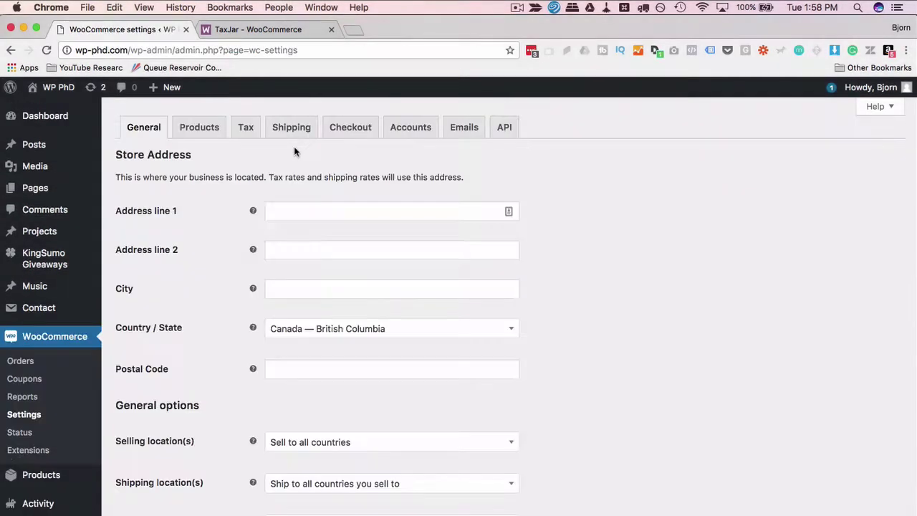
left_click(245, 131)
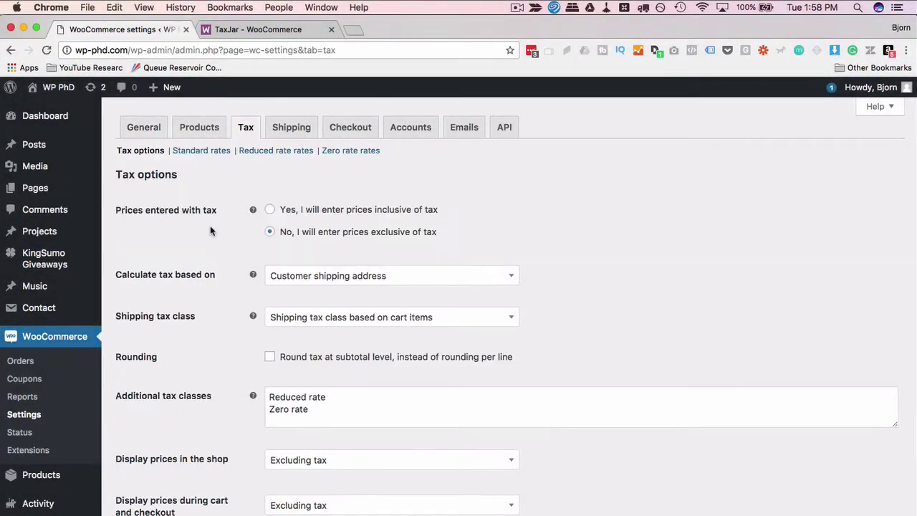
scroll(224, 228, "down", 1)
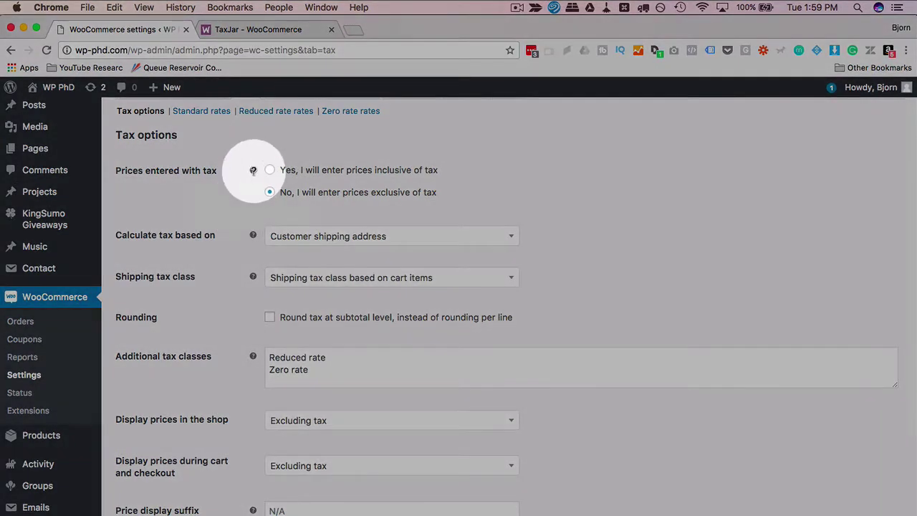
mouse_move(253, 170)
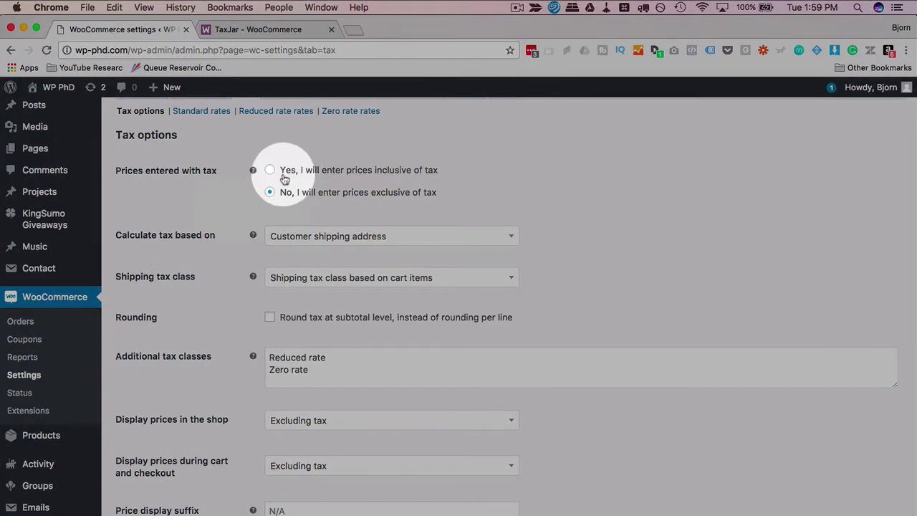
scroll(227, 211, "down", 2)
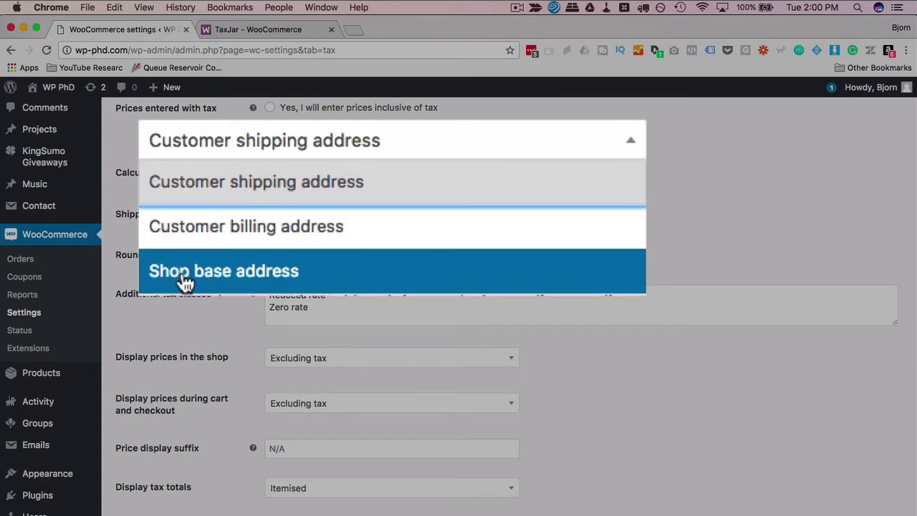
left_click(293, 197)
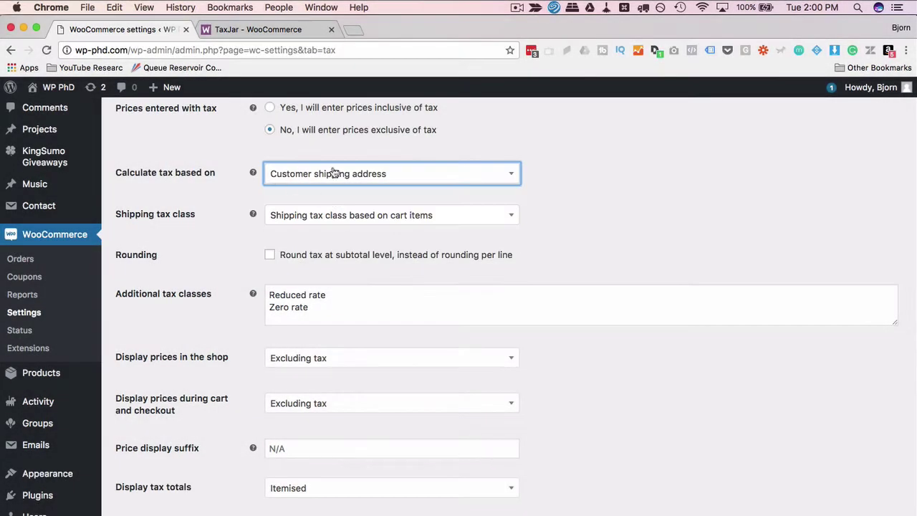
left_click(227, 178)
scroll(227, 177, "down", 2)
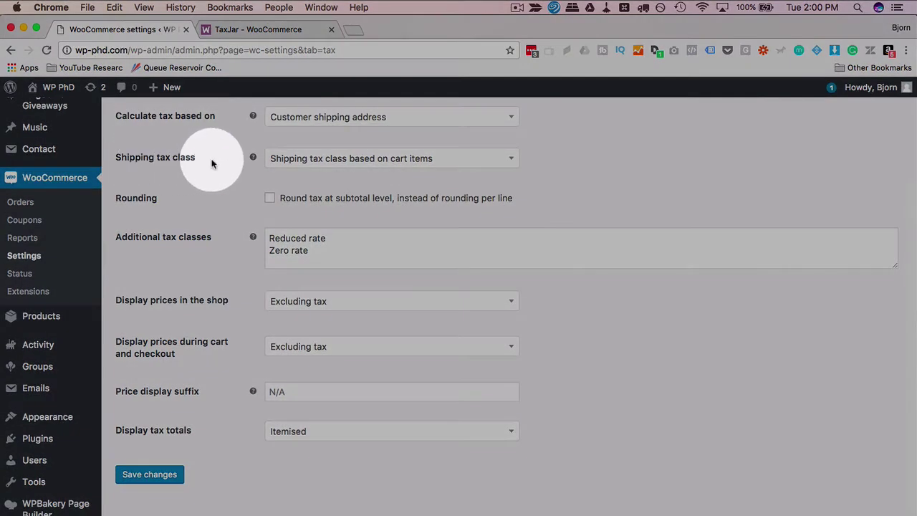
left_click(311, 159)
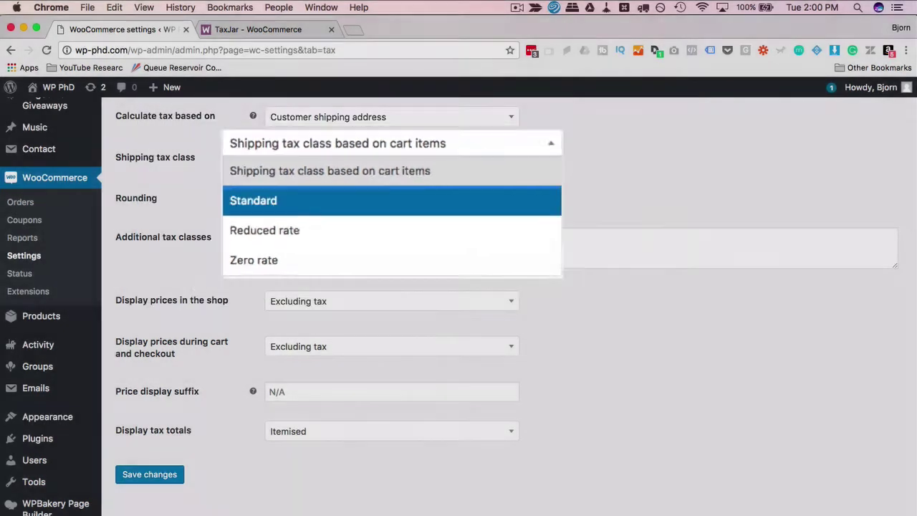
left_click(241, 213)
scroll(241, 213, "up", 5)
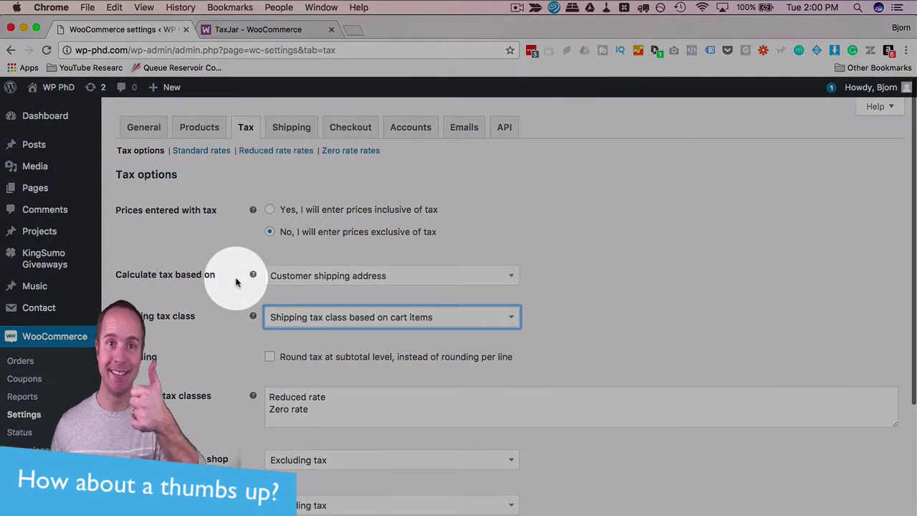
scroll(266, 276, "down", 3)
left_click(297, 220)
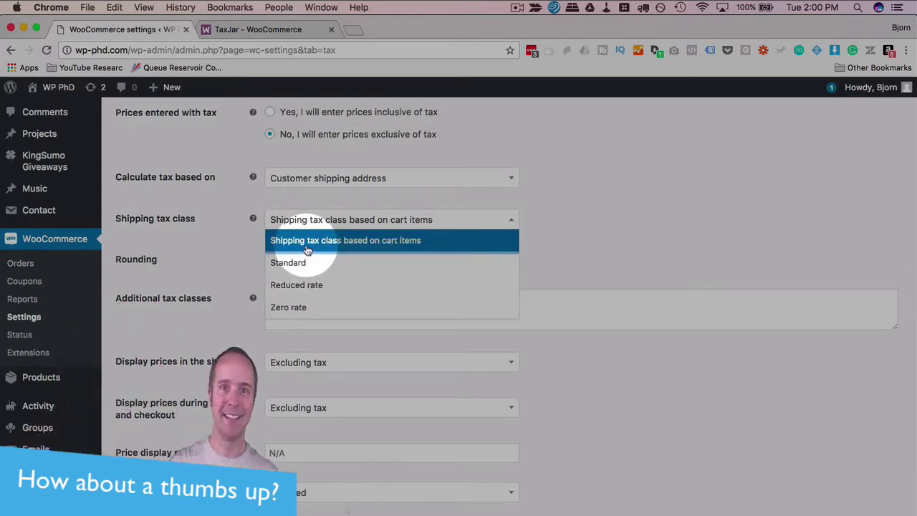
left_click(256, 256)
scroll(262, 243, "down", 1)
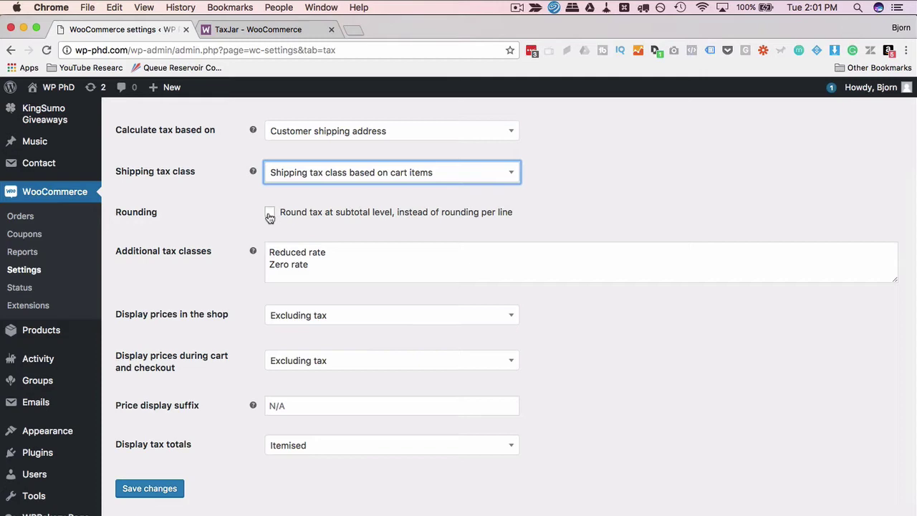
left_click(270, 216)
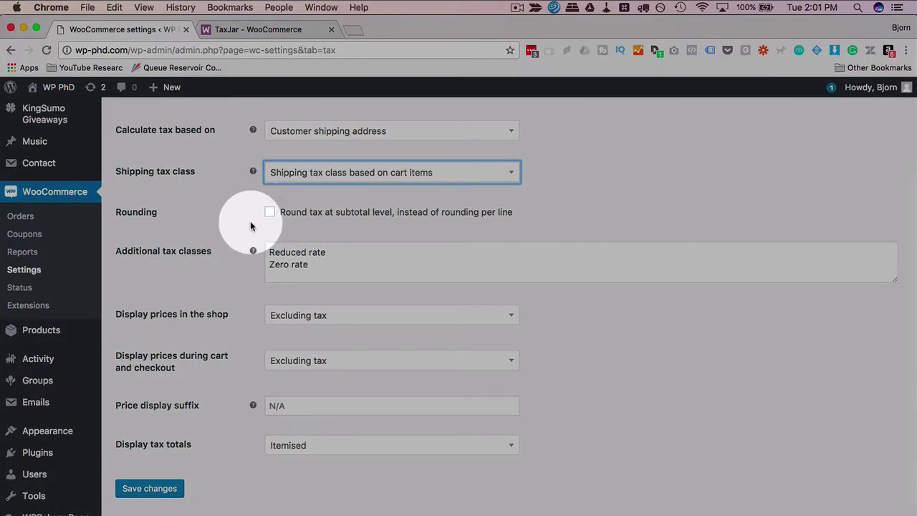
left_click(250, 221)
scroll(250, 224, "down", 1)
scroll(250, 222, "down", 1)
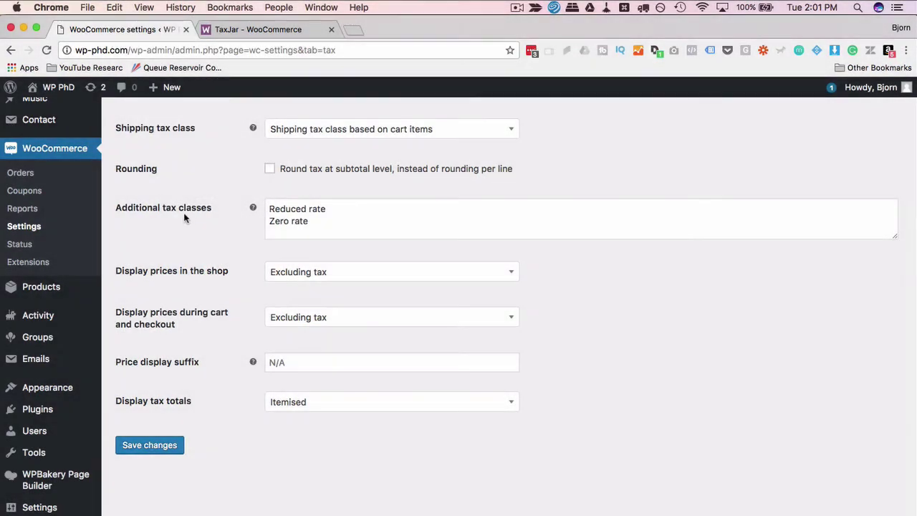
left_click(294, 211)
left_click(294, 219)
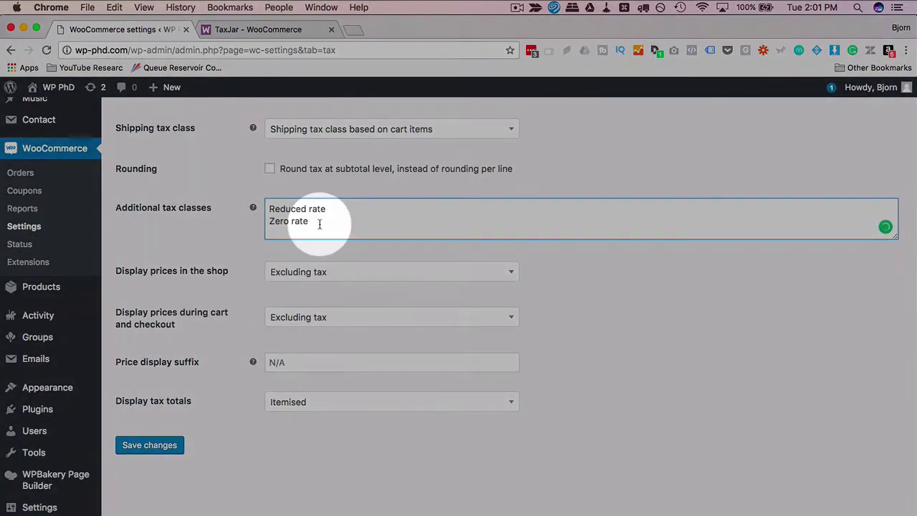
left_click(310, 220)
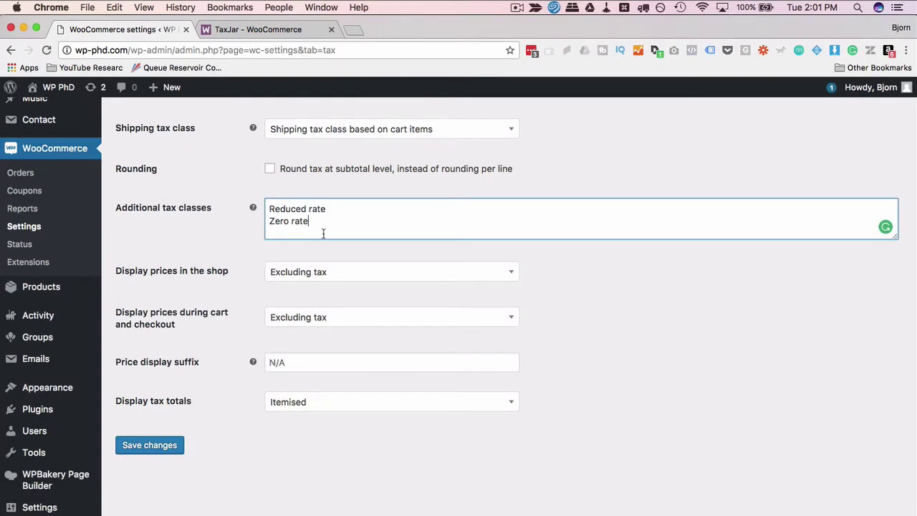
left_click(235, 240)
scroll(234, 238, "down", 2)
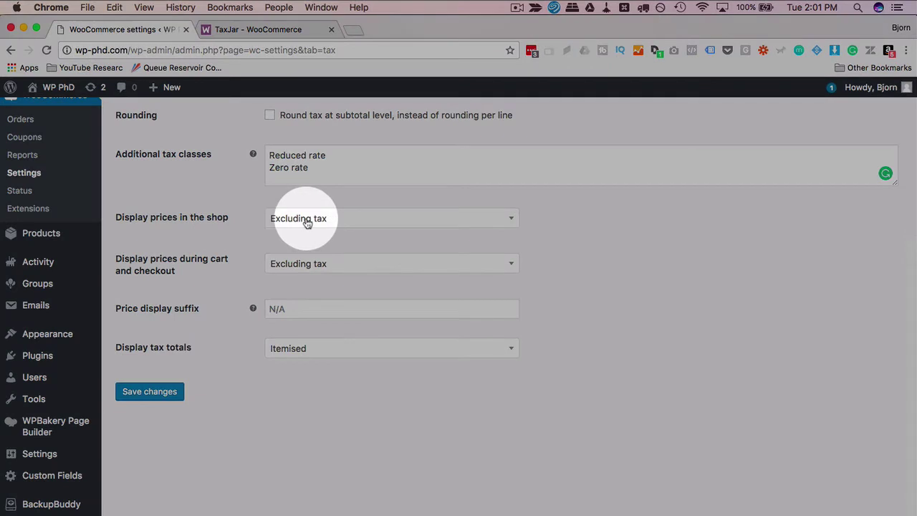
left_click(303, 219)
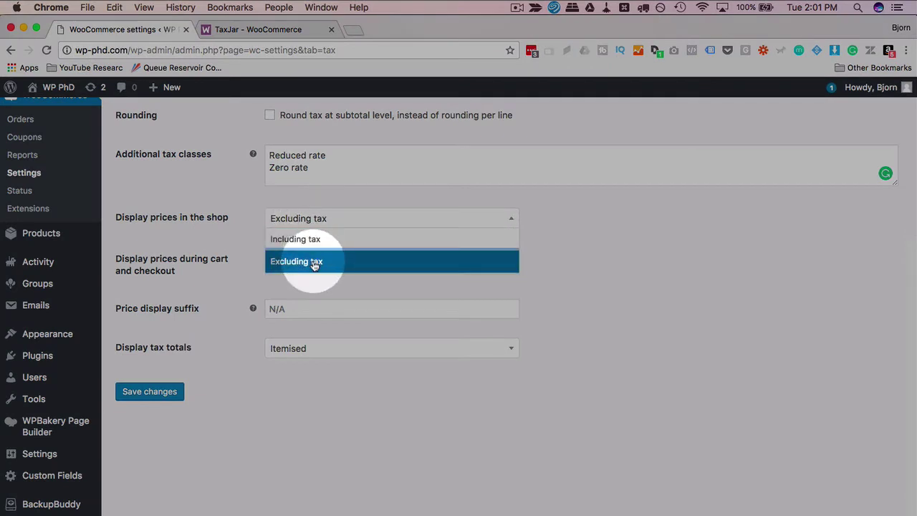
left_click(253, 246)
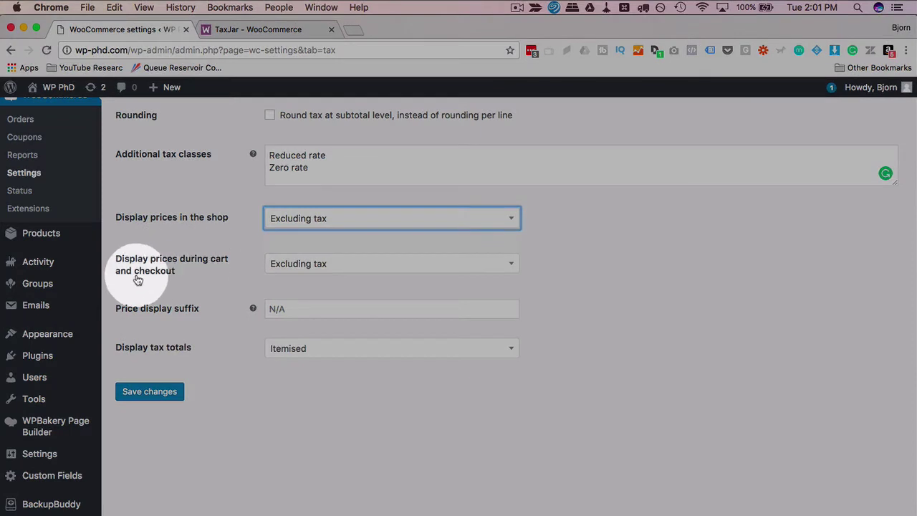
left_click(281, 265)
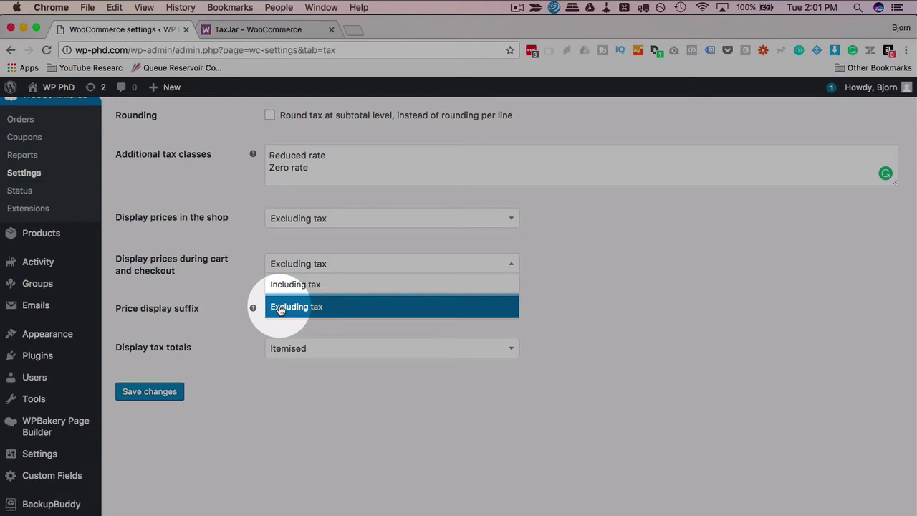
left_click(265, 238)
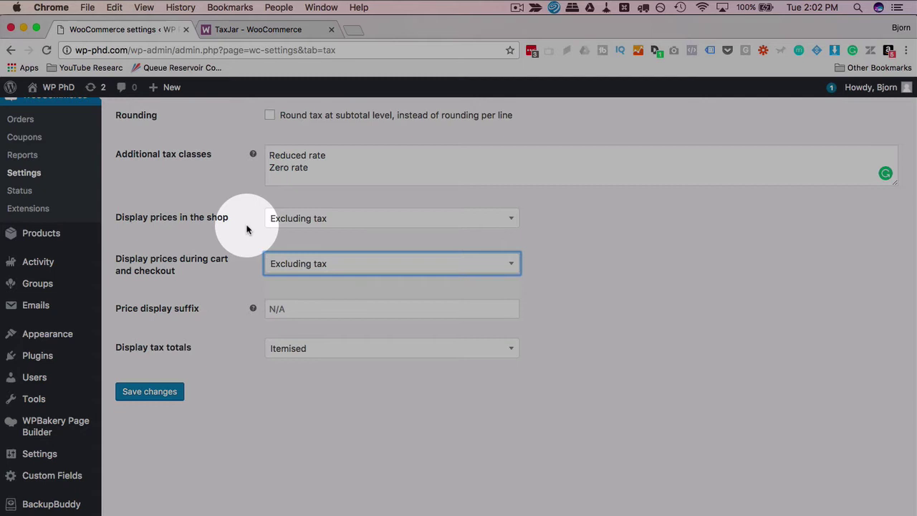
left_click(279, 265)
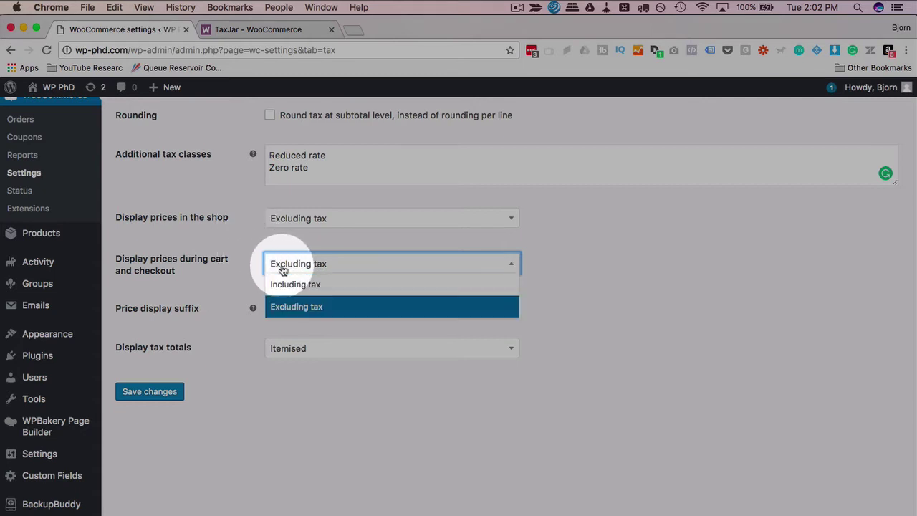
left_click(281, 308)
scroll(225, 282, "down", 1)
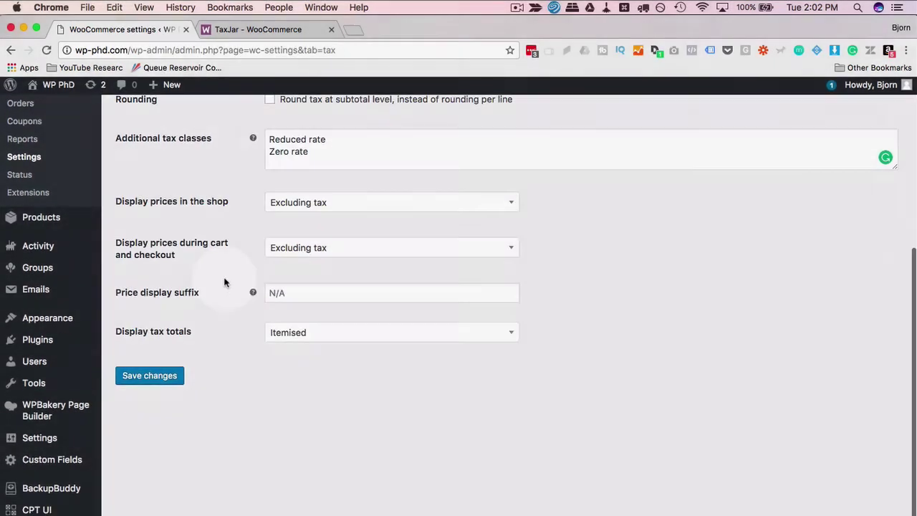
left_click(293, 293)
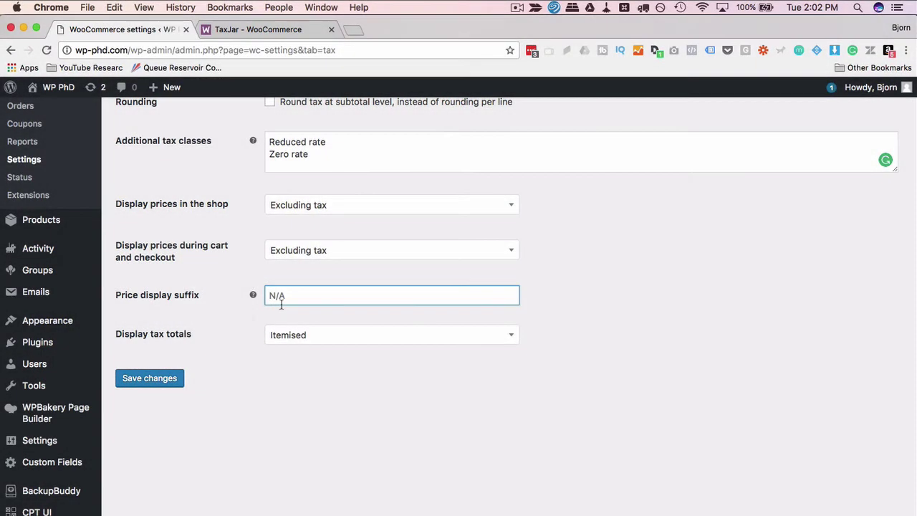
type("in")
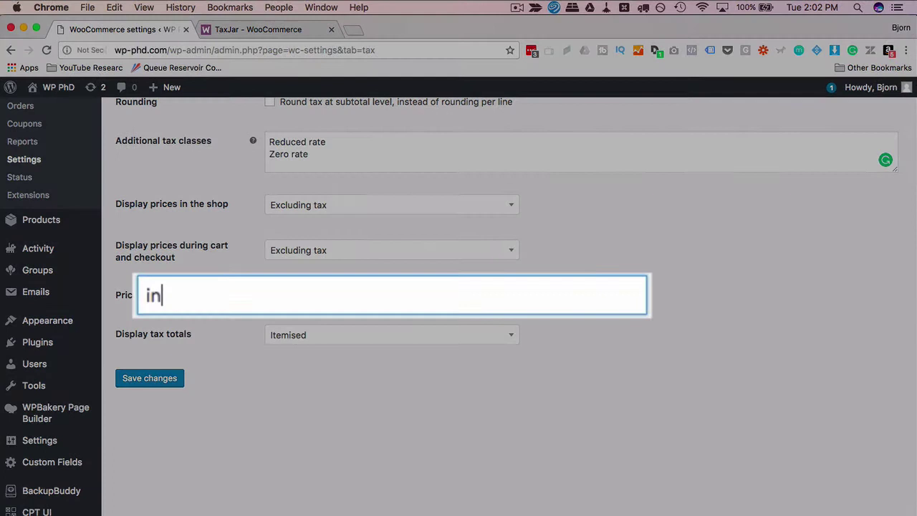
type("cluding ")
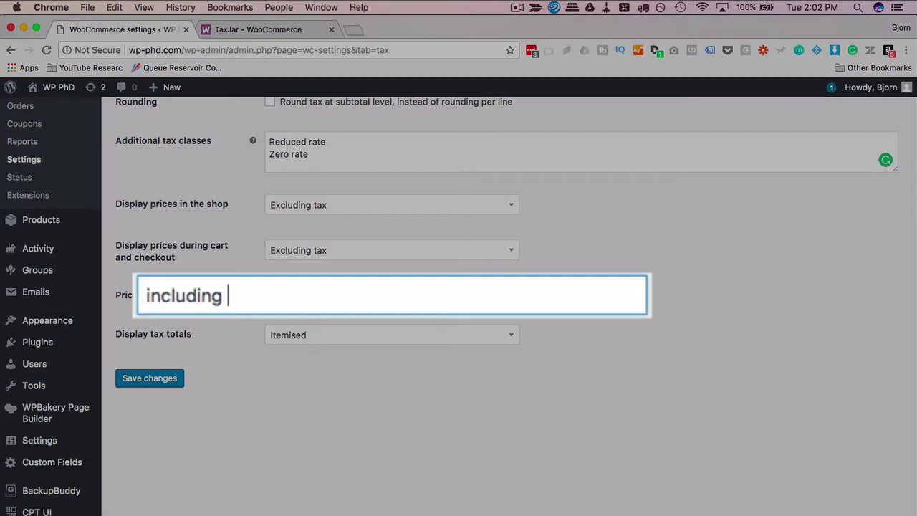
type("Sales Ta")
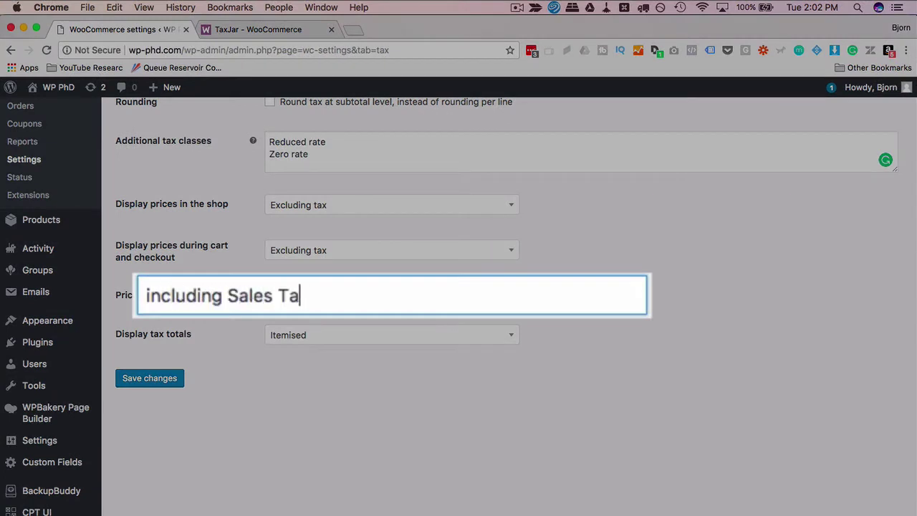
key("BackSpace")
key("BackSpace")
key("BackSpace")
key("BackSpace")
key("BackSpace")
key("BackSpace")
key("BackSpace")
key("BackSpace")
type("VAT")
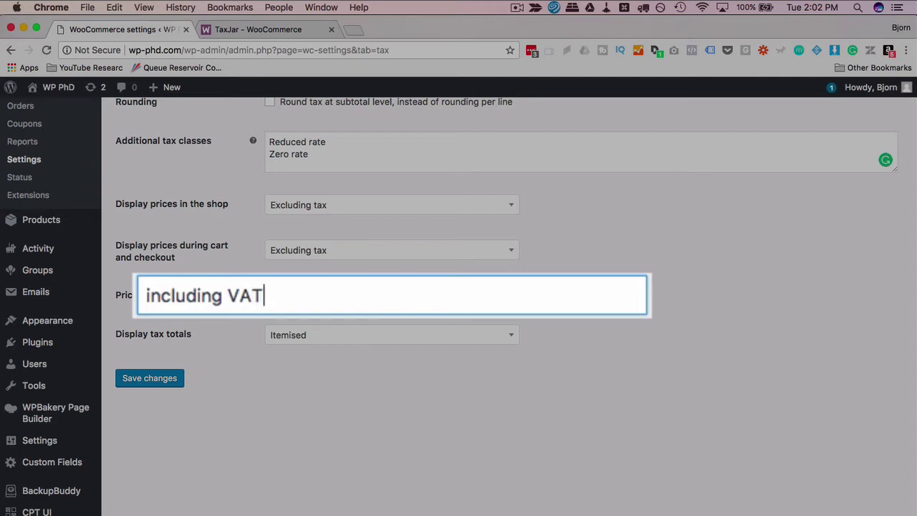
key("BackSpace")
key("BackSpace")
key("BackSpace")
type("GST PST")
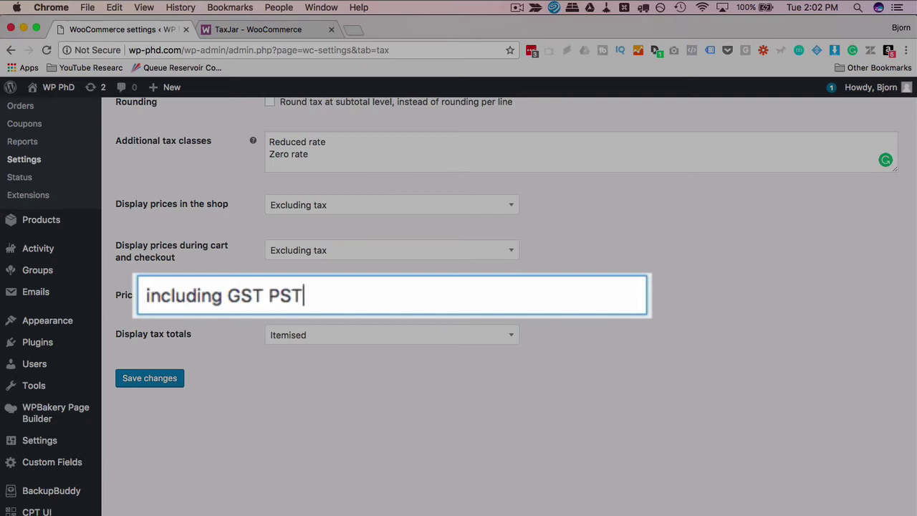
key("super+a")
key("BackSpace")
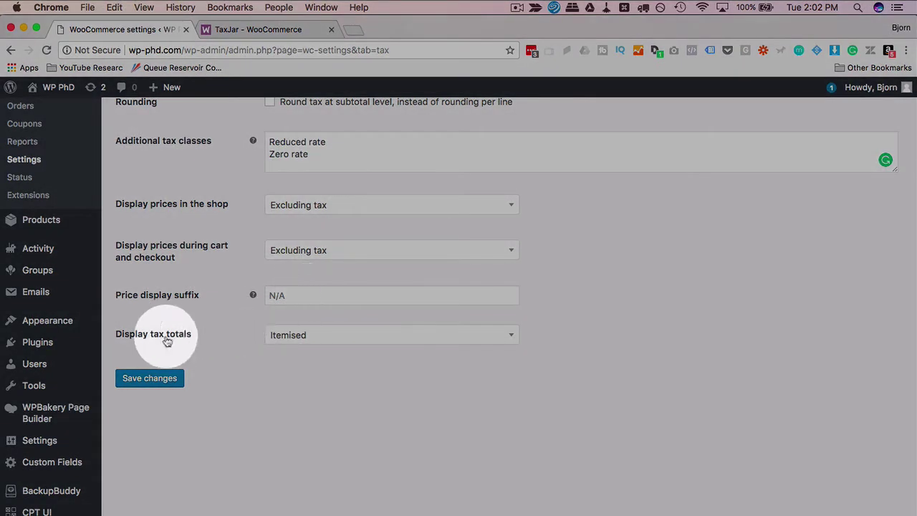
left_click(302, 339)
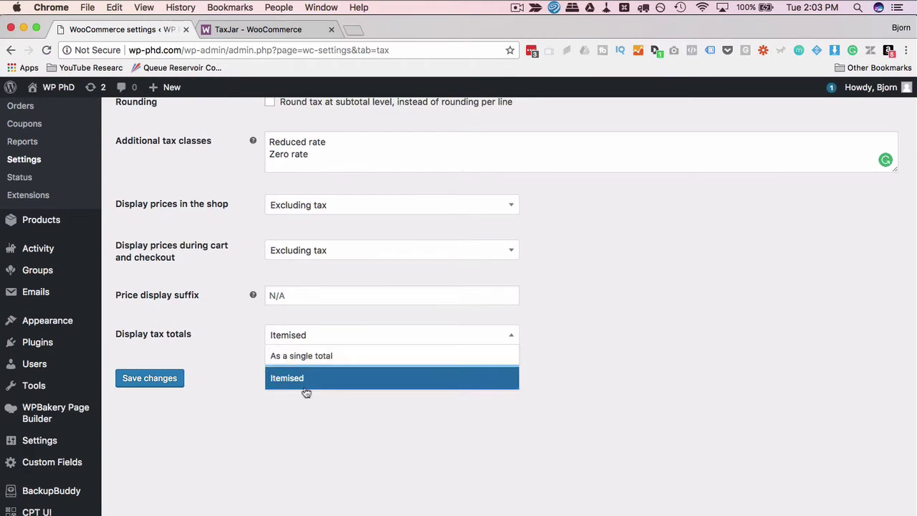
Set Display tax totals to Itemised and save the tax options.
left_click(309, 378)
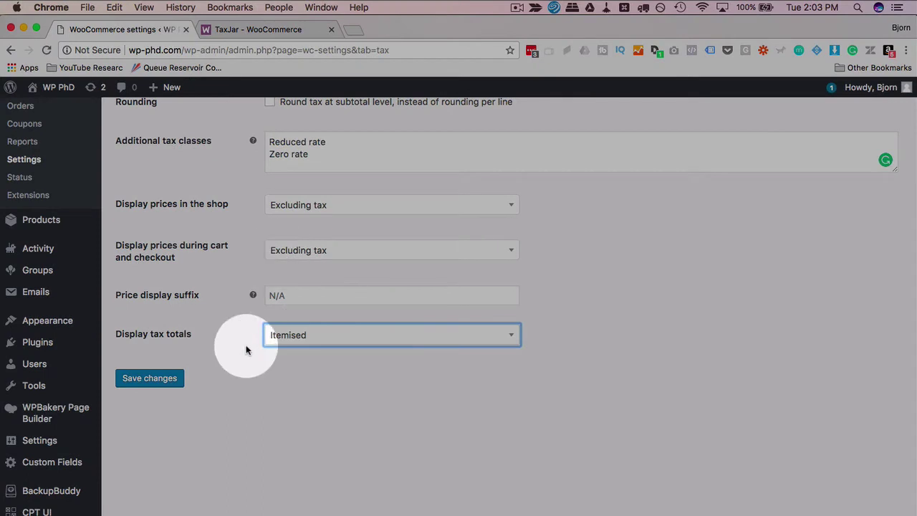
left_click(244, 352)
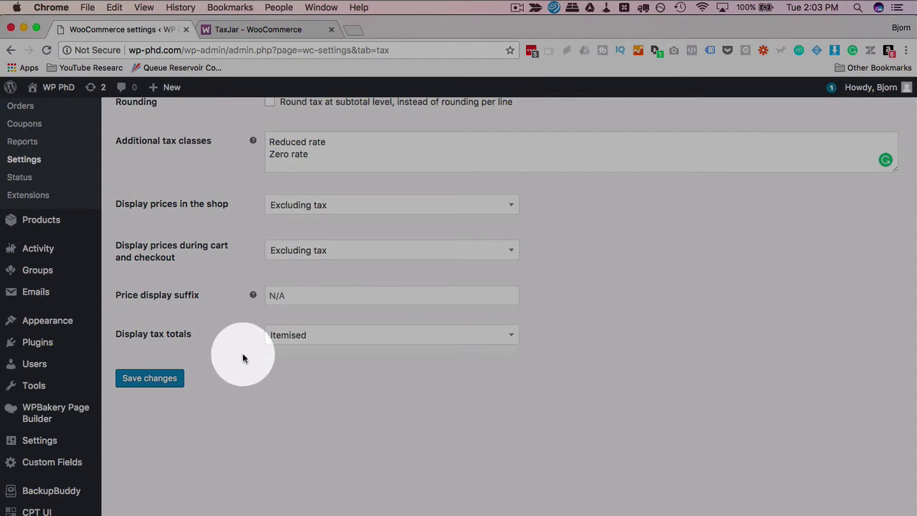
left_click(156, 378)
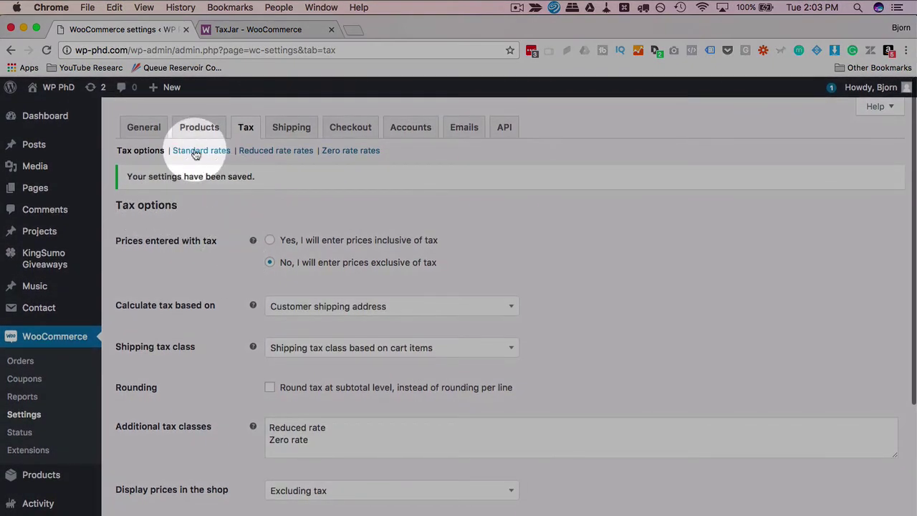
Add a new row to the Standard tax rates table with country United States (US).
left_click(194, 153)
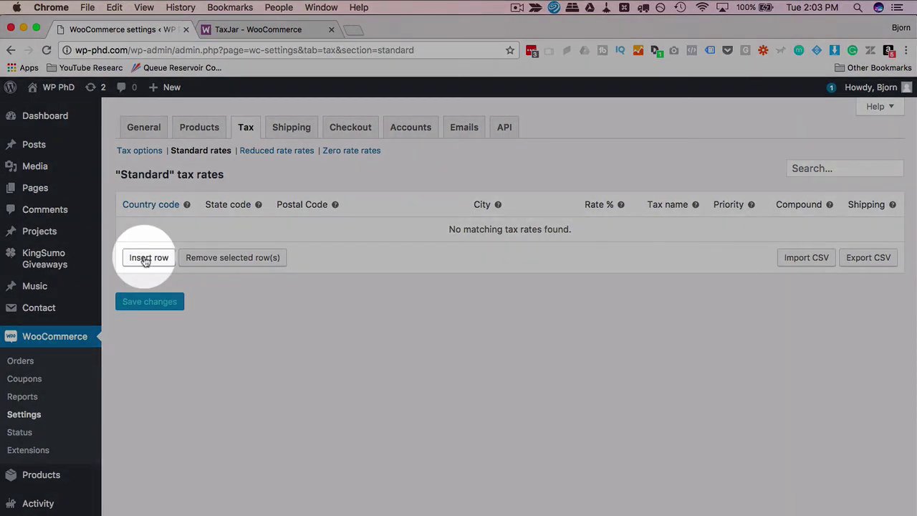
left_click(146, 259)
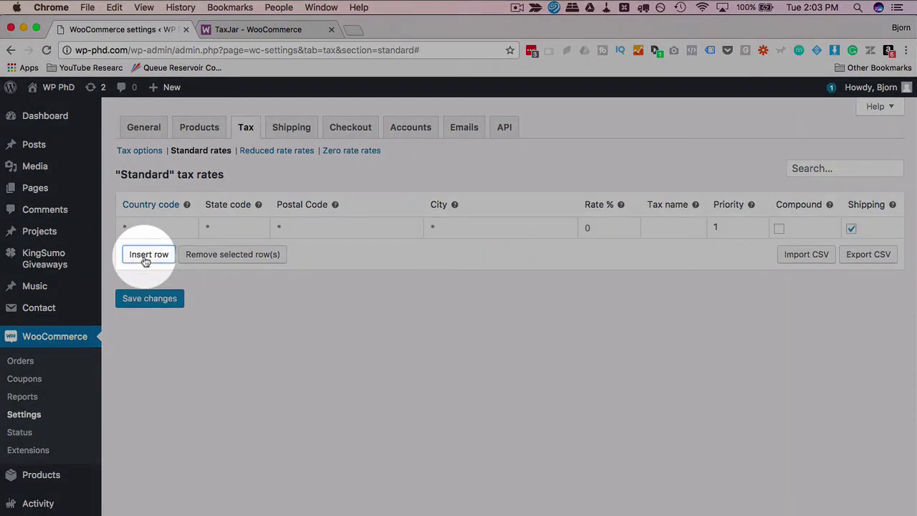
left_click(154, 230)
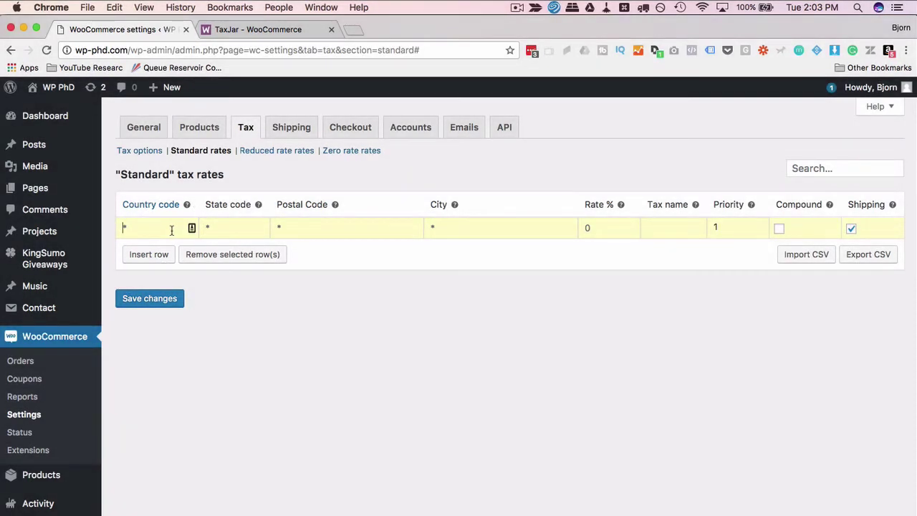
type("USA")
key("BackSpace")
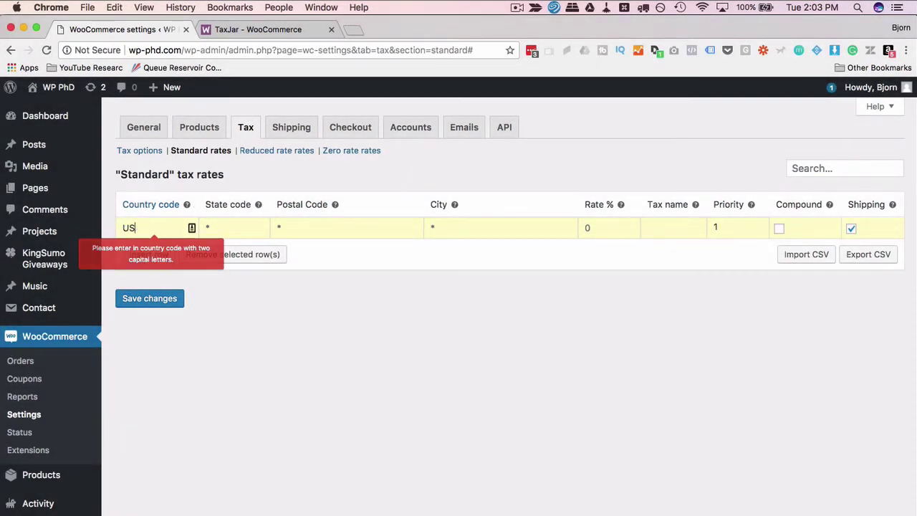
scroll(143, 316, "down", 2)
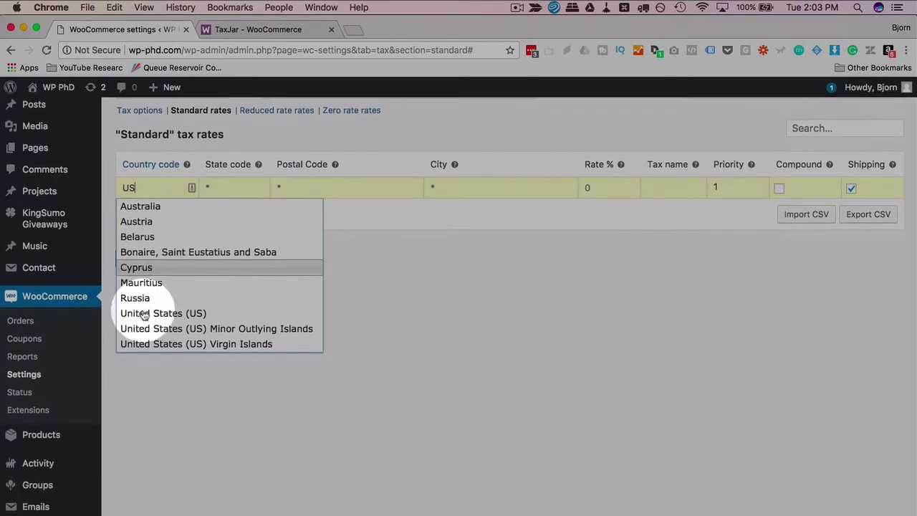
left_click(140, 311)
Fill the row with state NY, postal code 90210, city New York, rate 10, name Sales Tax.
left_click(237, 183)
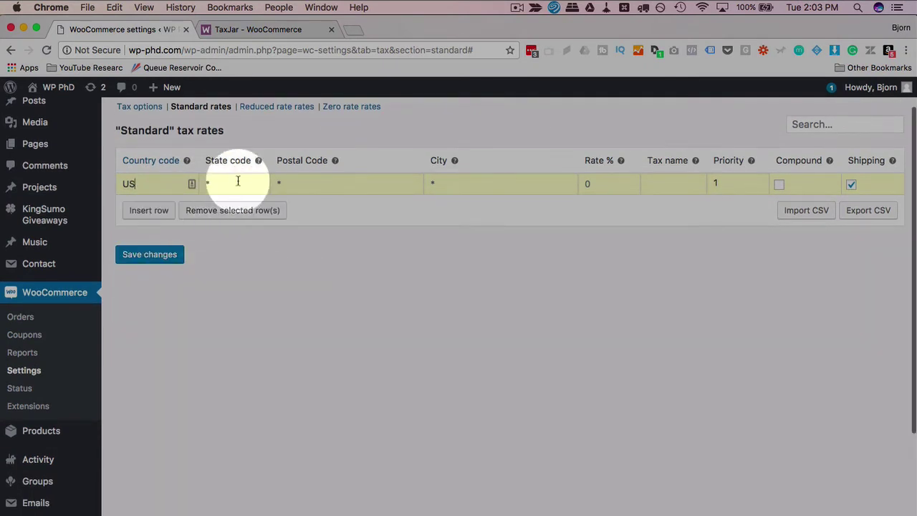
type("NY")
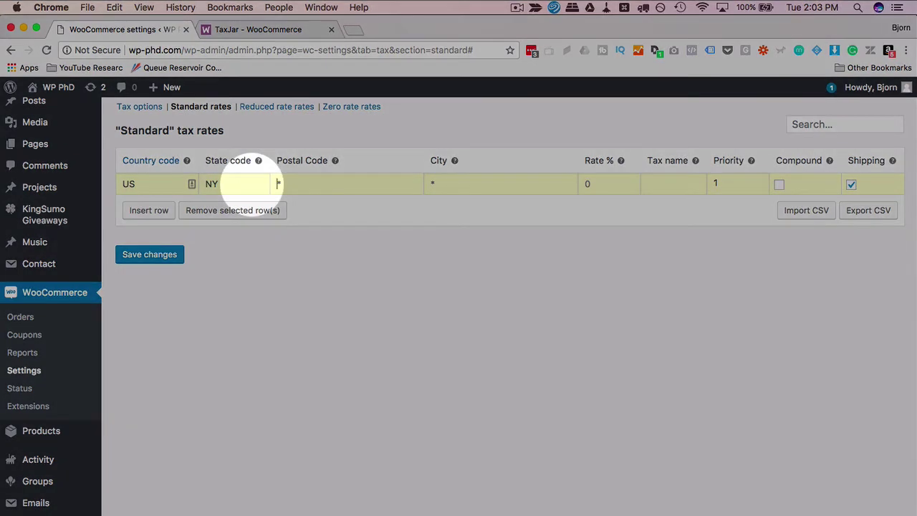
left_click(341, 182)
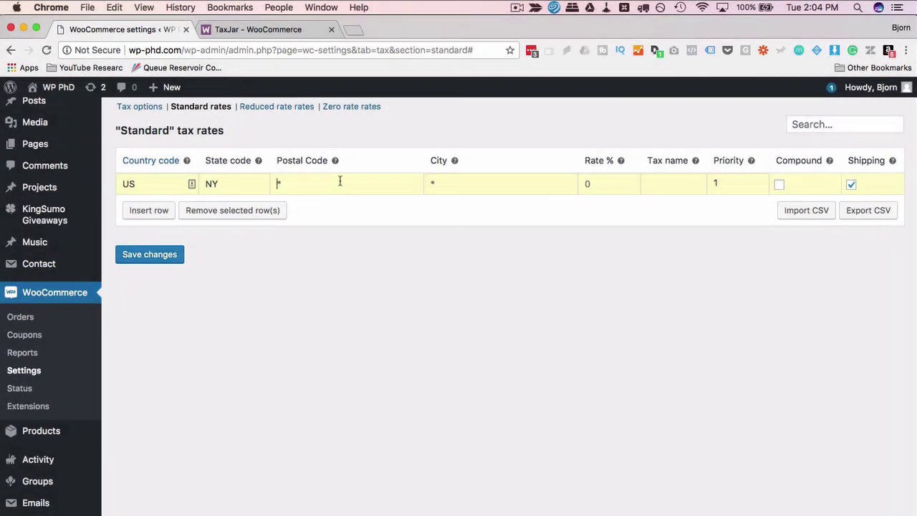
type("901")
left_click(431, 183)
type("New York")
key("Tab")
type("10")
key("Tab")
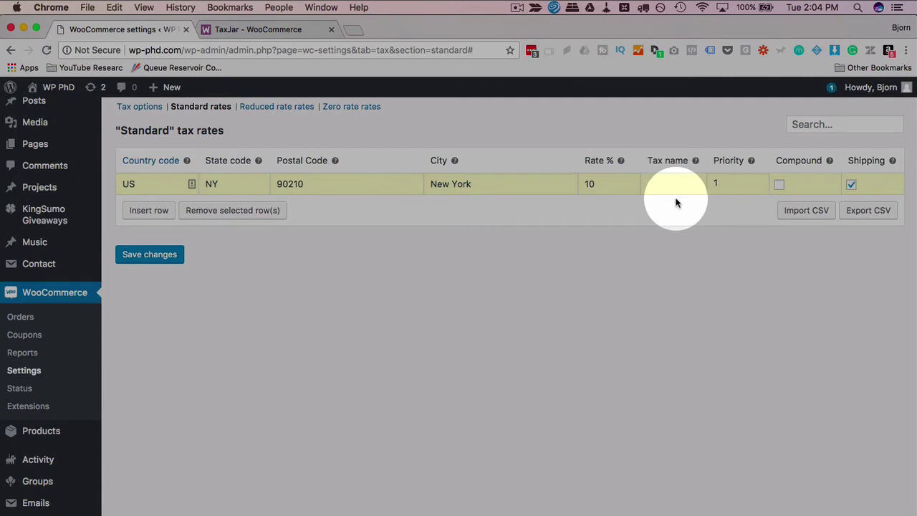
type("Sales Tax")
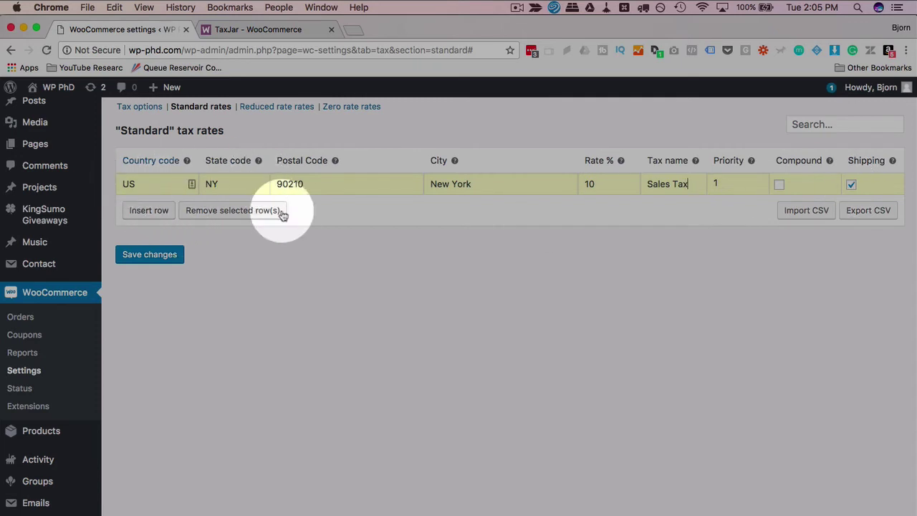
Save the new US/NY 10% Sales Tax row in the Standard rates table.
left_click(147, 255)
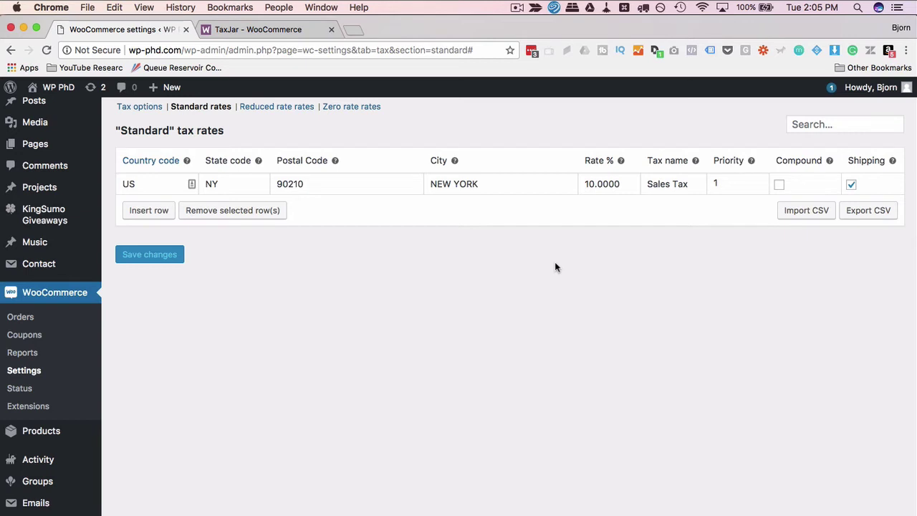
scroll(554, 267, "up", 2)
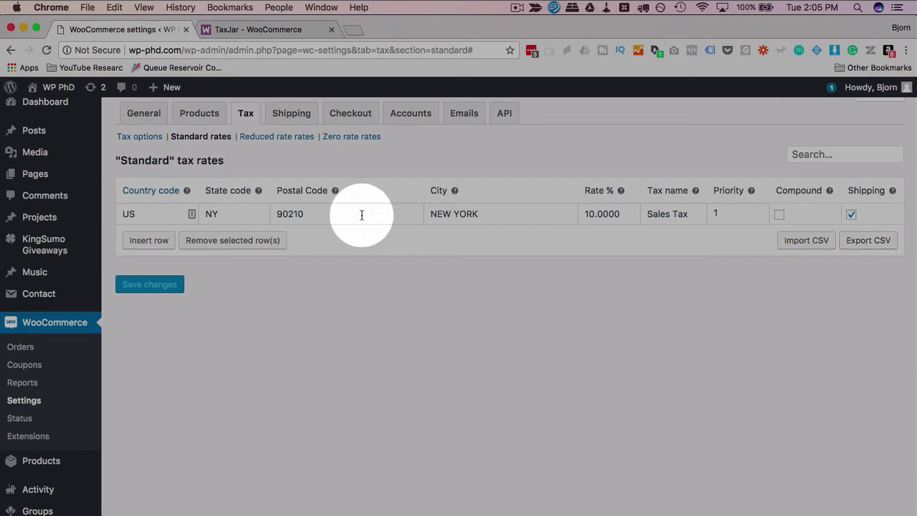
View the Reduced rate table, then the Zero rate table, both with no tax rates.
left_click(264, 138)
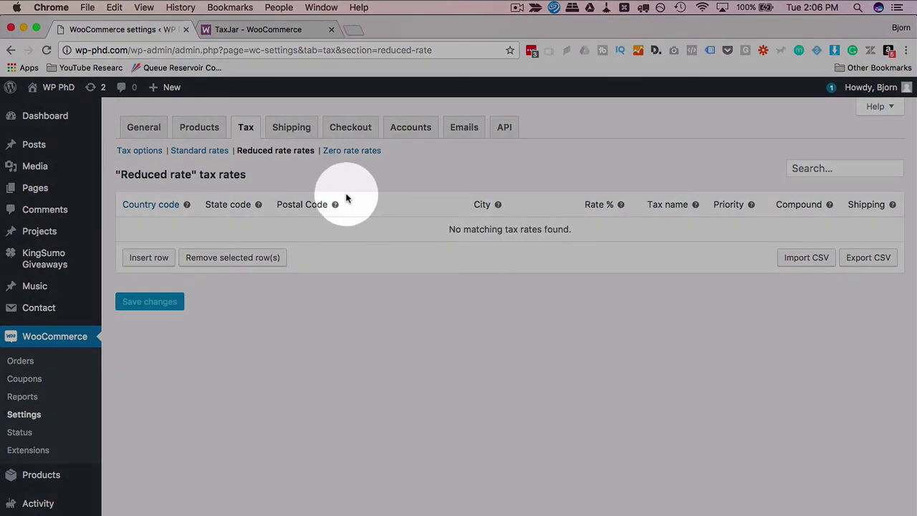
left_click(340, 150)
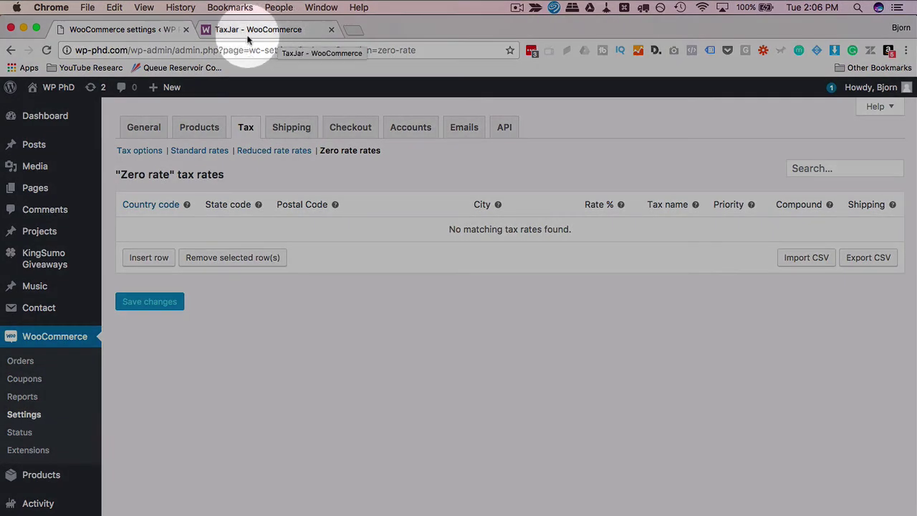
Go from the TaxJar extension page to TaxJar's sign-up site and view its $17–$89 monthly plans.
left_click(225, 32)
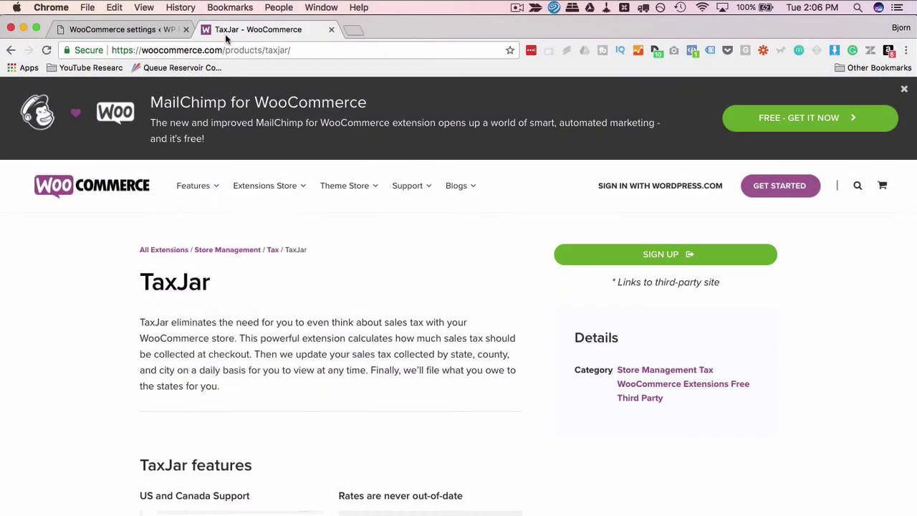
scroll(209, 296, "down", 2)
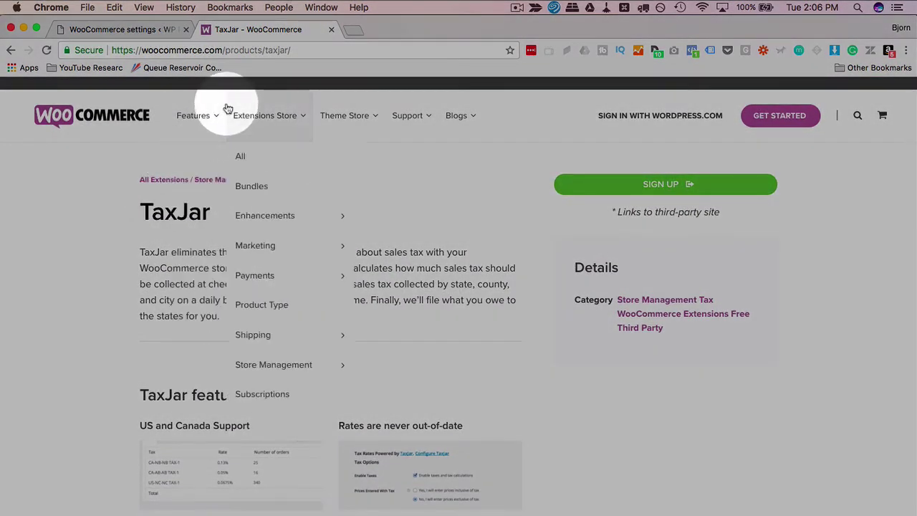
scroll(215, 244, "down", 2)
scroll(196, 256, "down", 5)
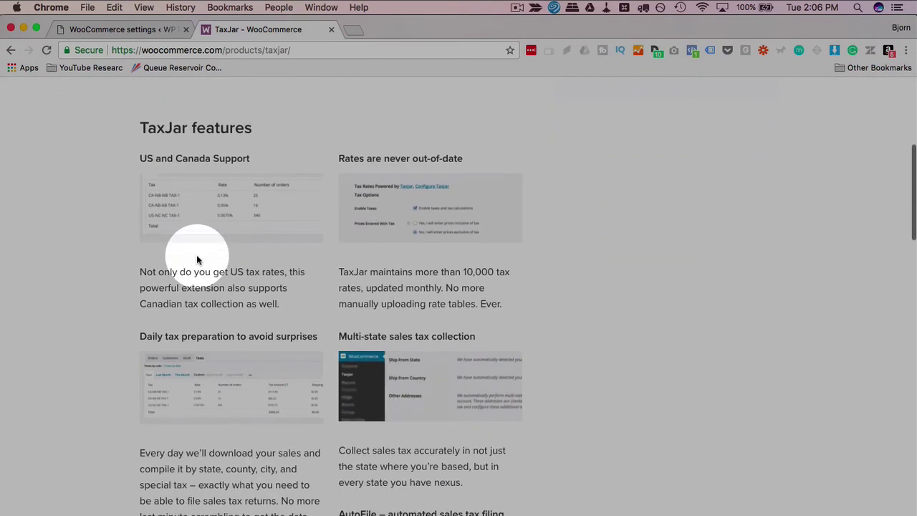
scroll(196, 256, "up", 7)
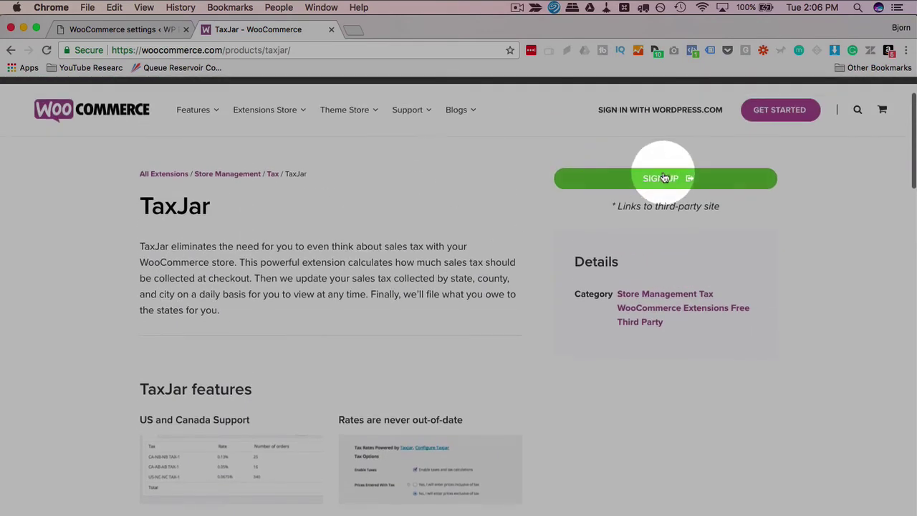
left_click(674, 179)
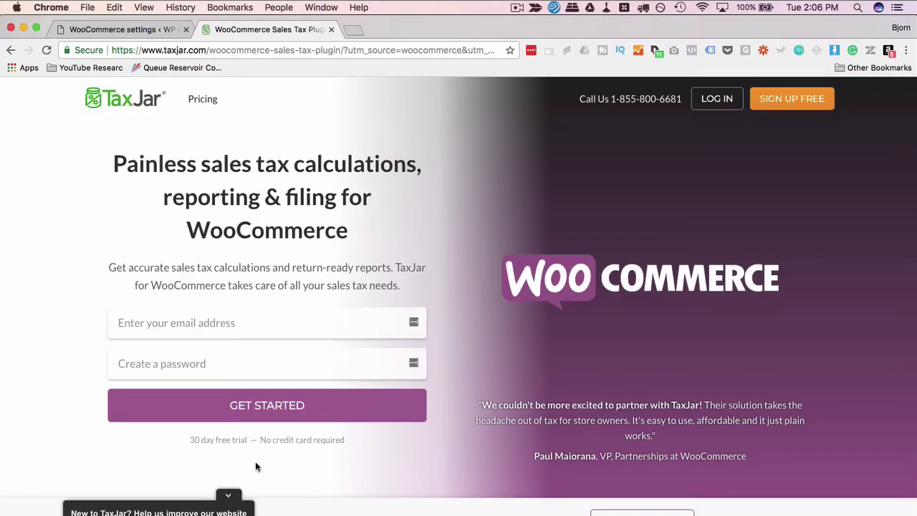
left_click(230, 498)
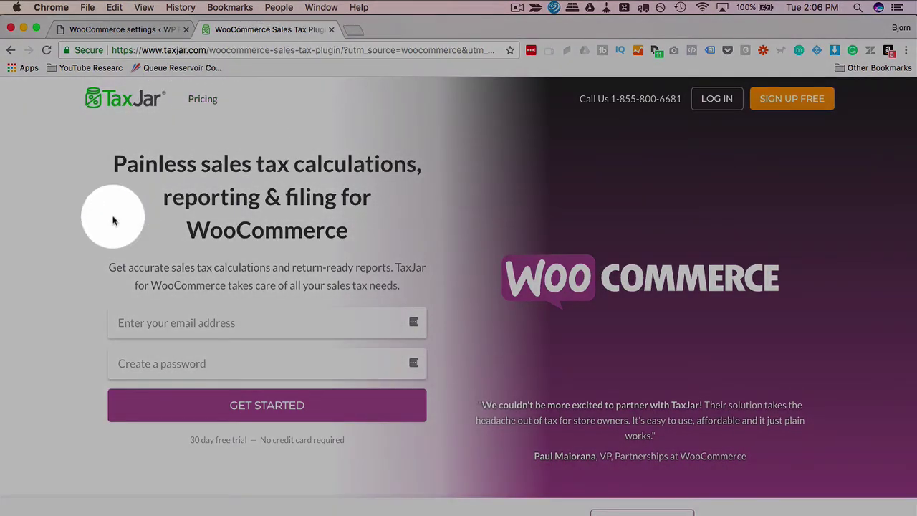
scroll(409, 380, "down", 15)
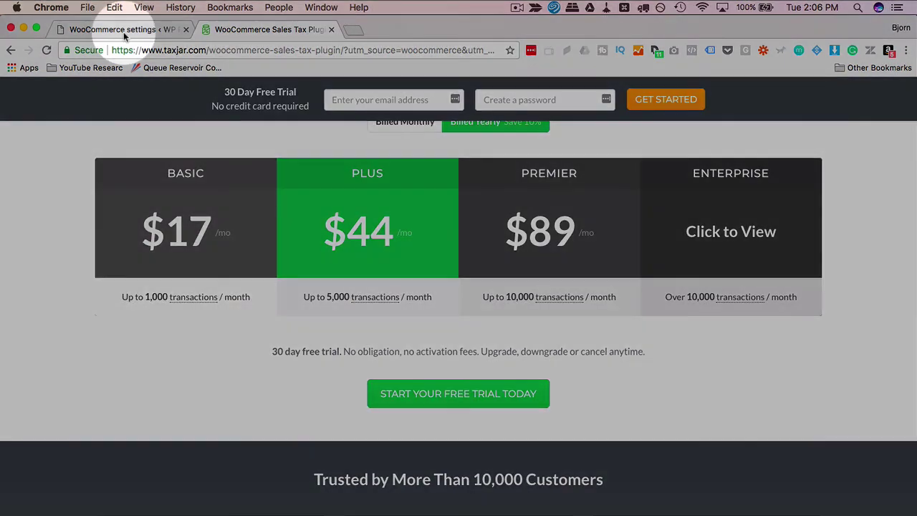
Keep Calculate tax based on set to Customer shipping address, then return to TaxJar's pricing.
left_click(123, 30)
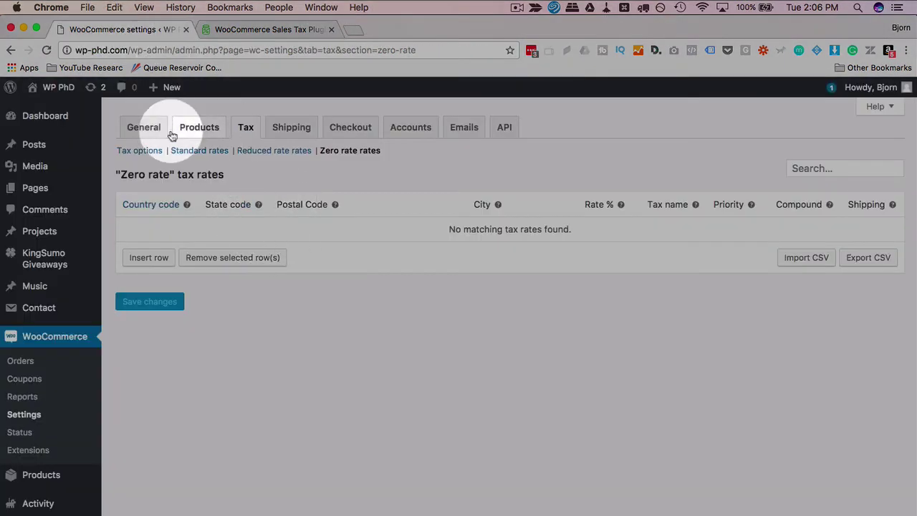
left_click(133, 151)
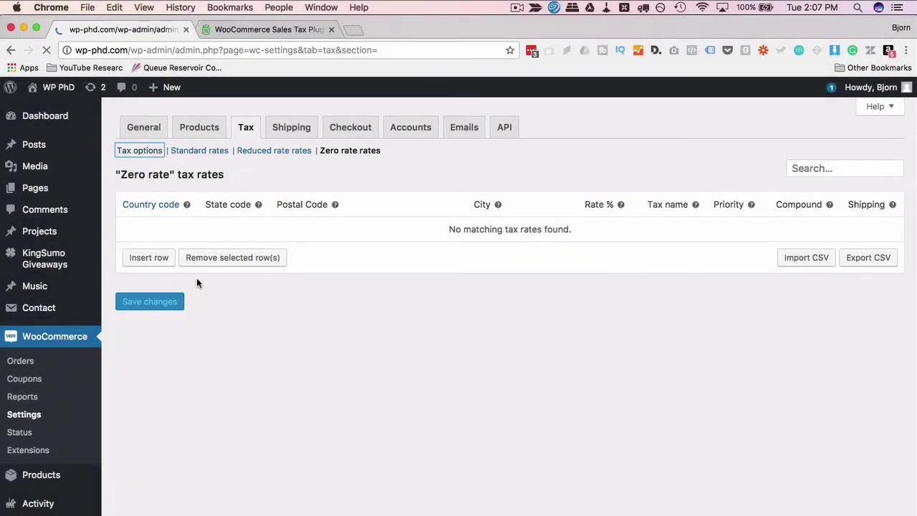
scroll(232, 360, "down", 1)
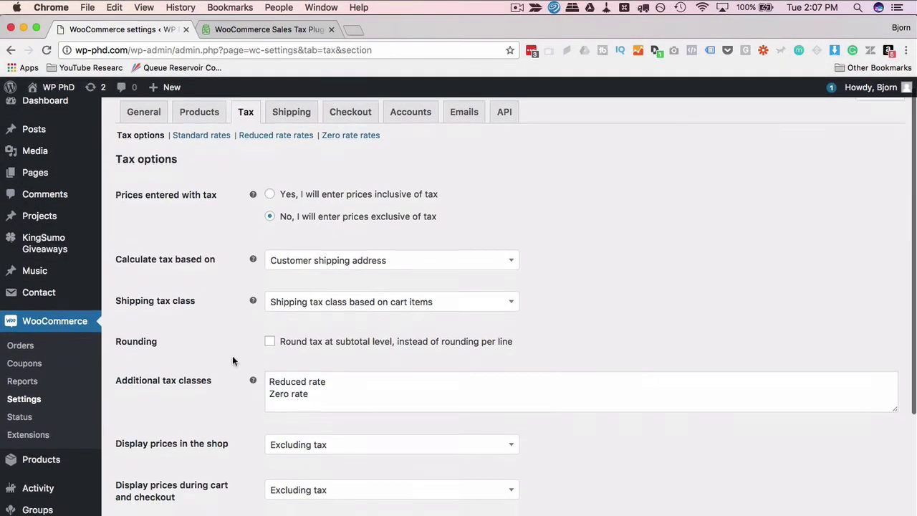
scroll(232, 360, "down", 2)
left_click(321, 244)
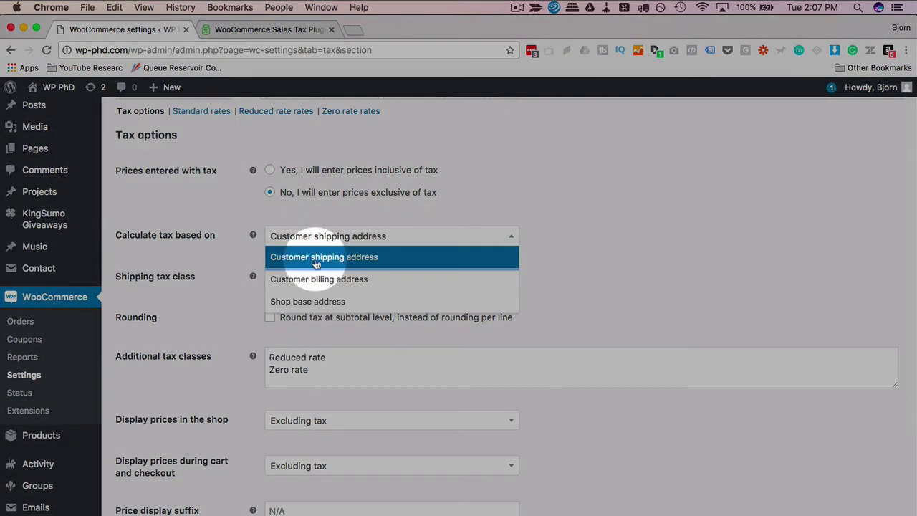
left_click(315, 260)
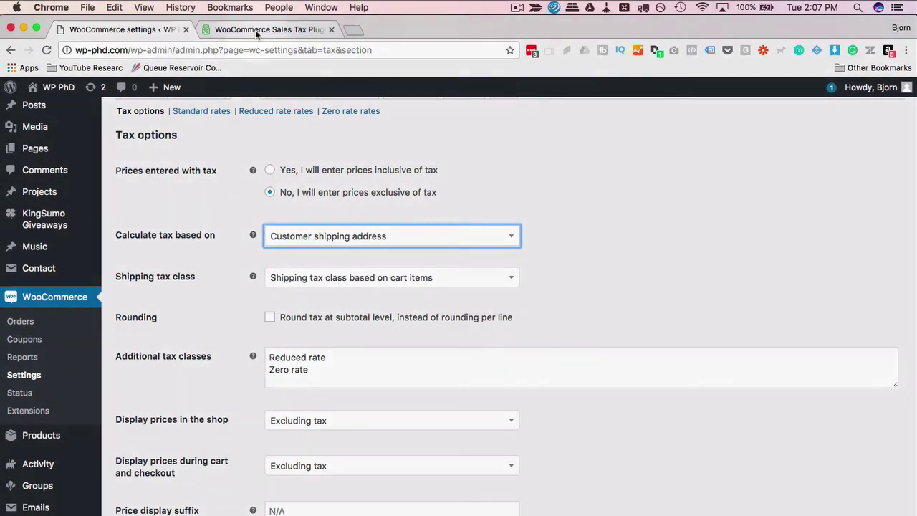
left_click(255, 30)
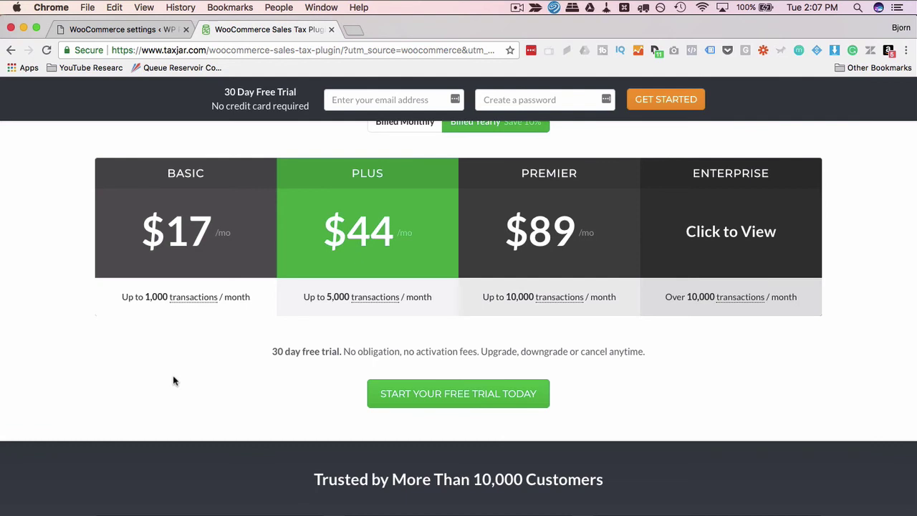
scroll(79, 382, "up", 2)
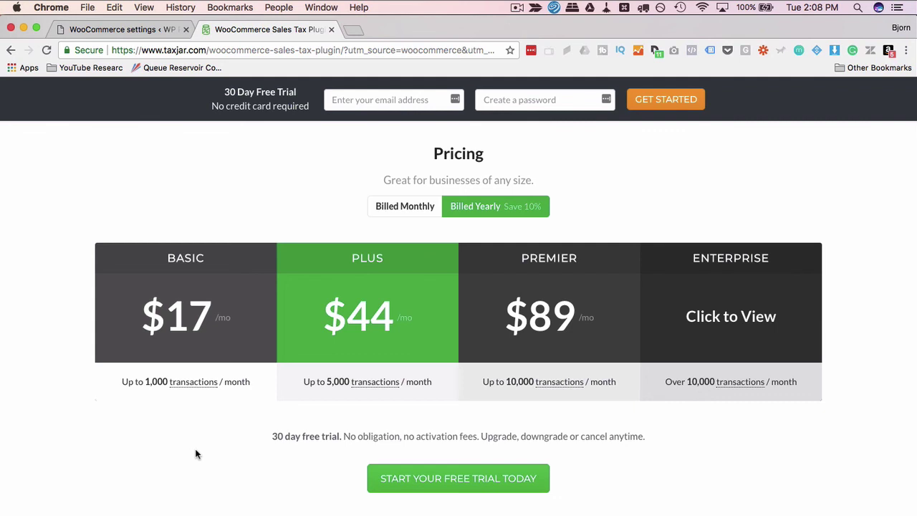
scroll(198, 476, "down", 1)
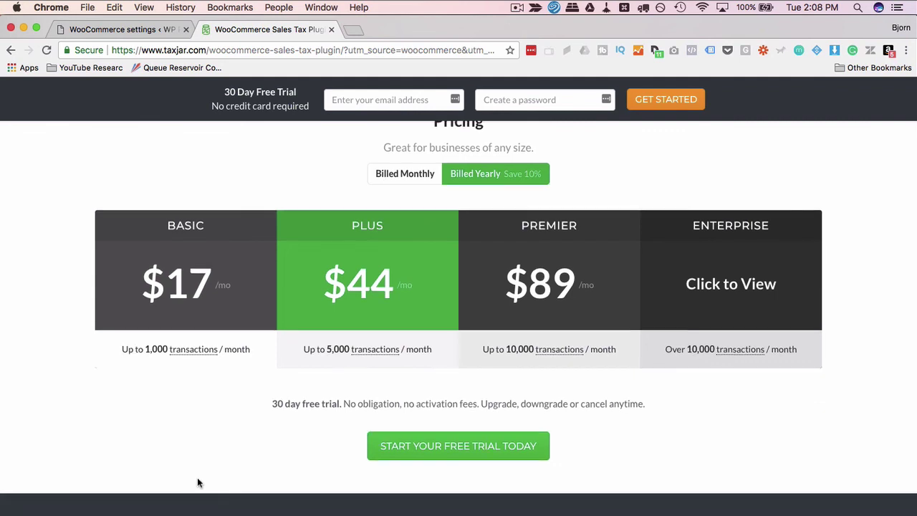